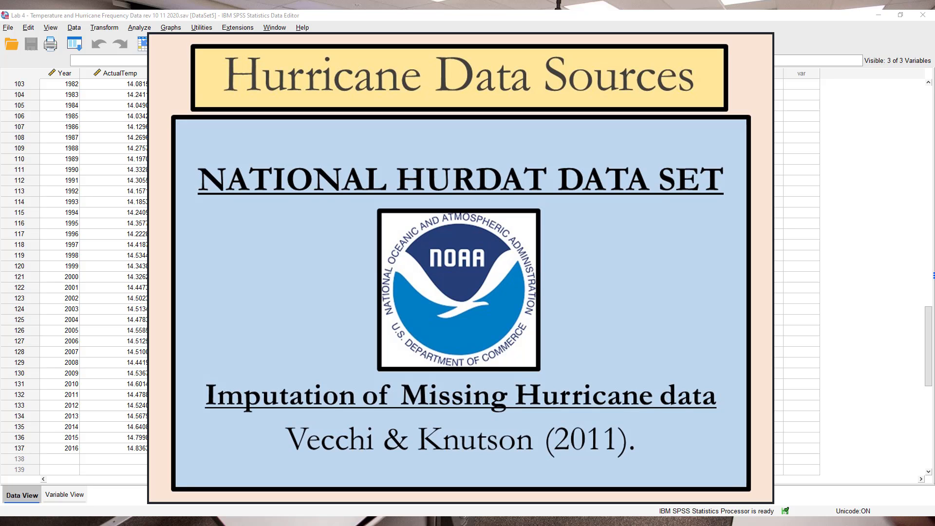
- Create a simple scatterplot with Temperature (C) on the Y axis and Year on the X axis
scroll(934, 276, up, 15)
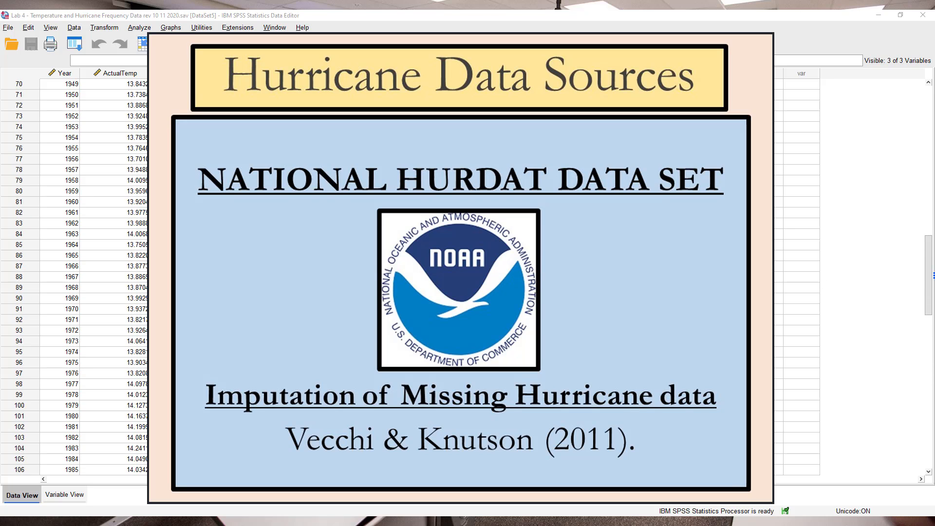
scroll(933, 276, up, 19)
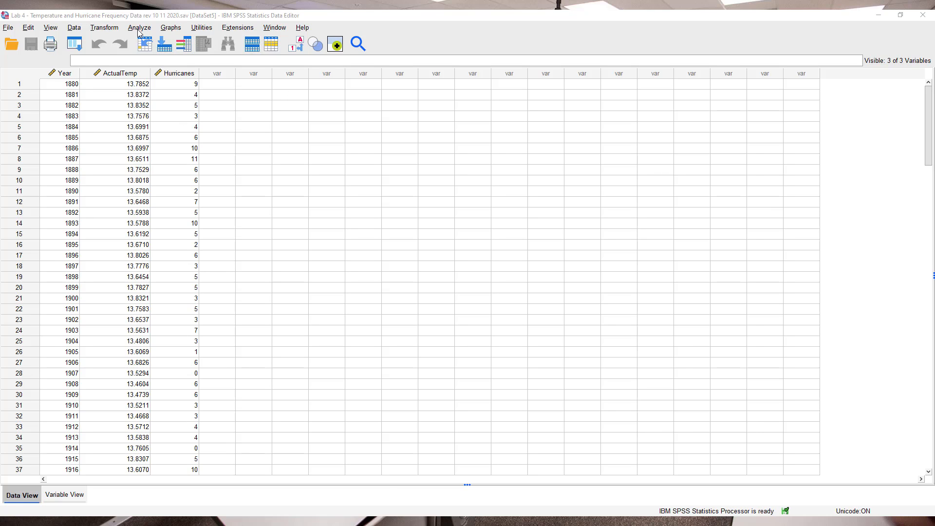
click(171, 30)
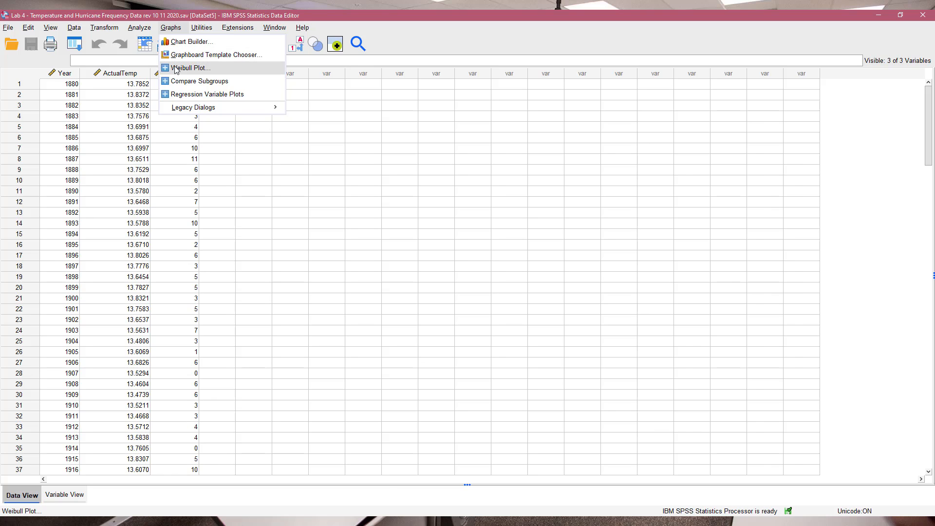
mouse_move(180, 111)
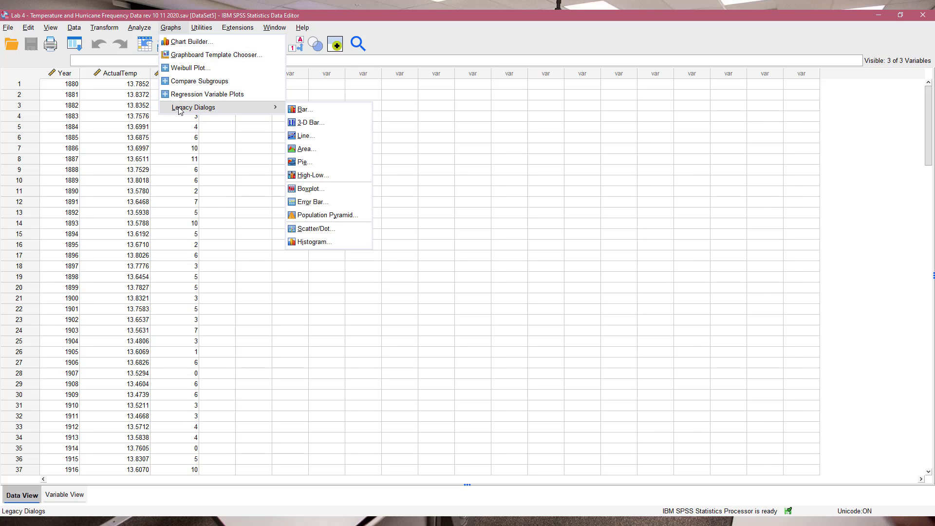
click(308, 232)
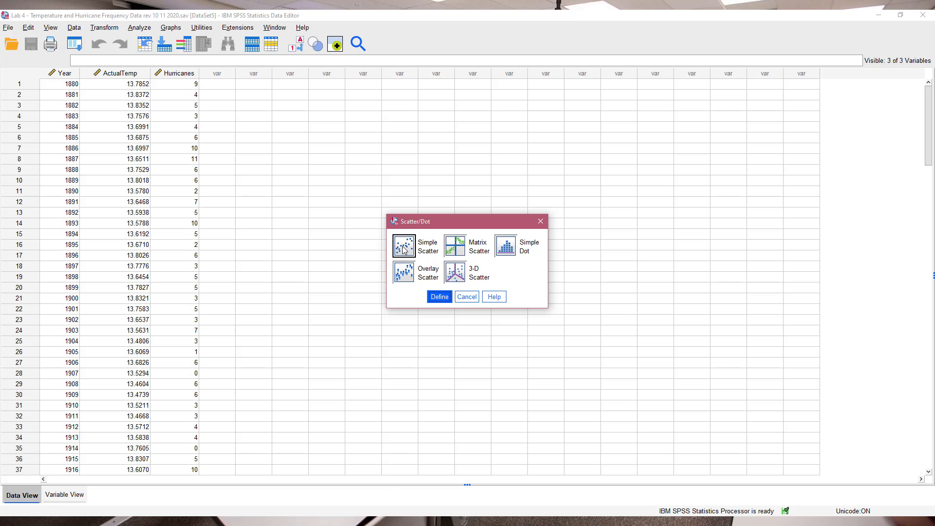
click(438, 298)
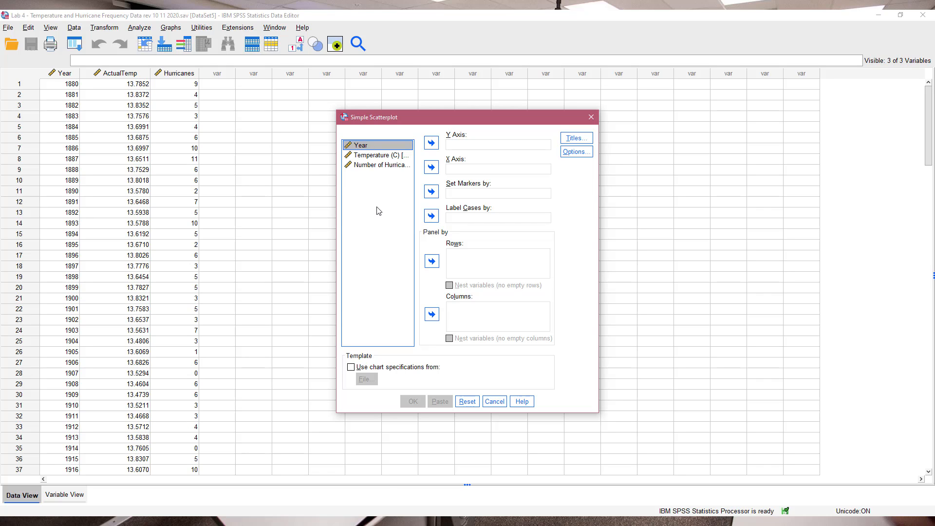
click(431, 168)
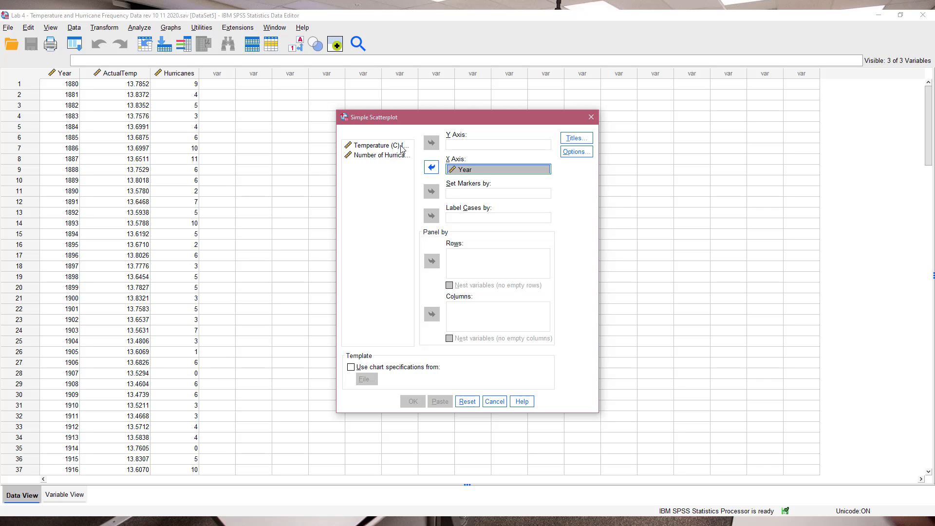
click(403, 148)
click(431, 143)
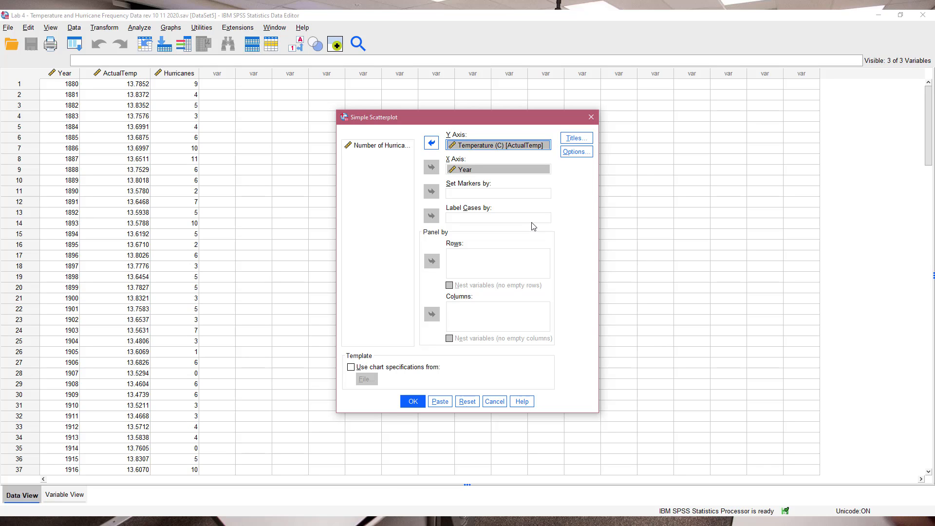
click(413, 402)
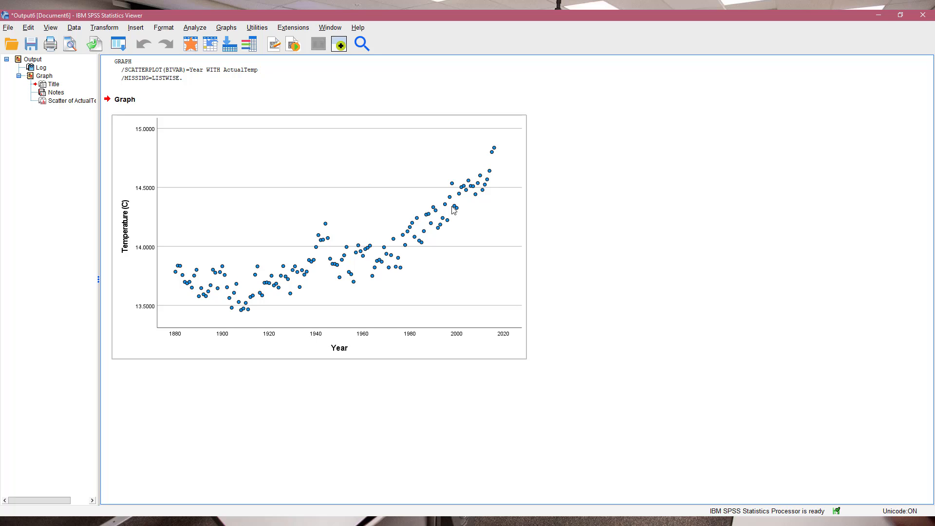
- Start another simple scatterplot and remove Year from the X axis and Temperature (C) from the Y axis
click(588, 291)
click(195, 27)
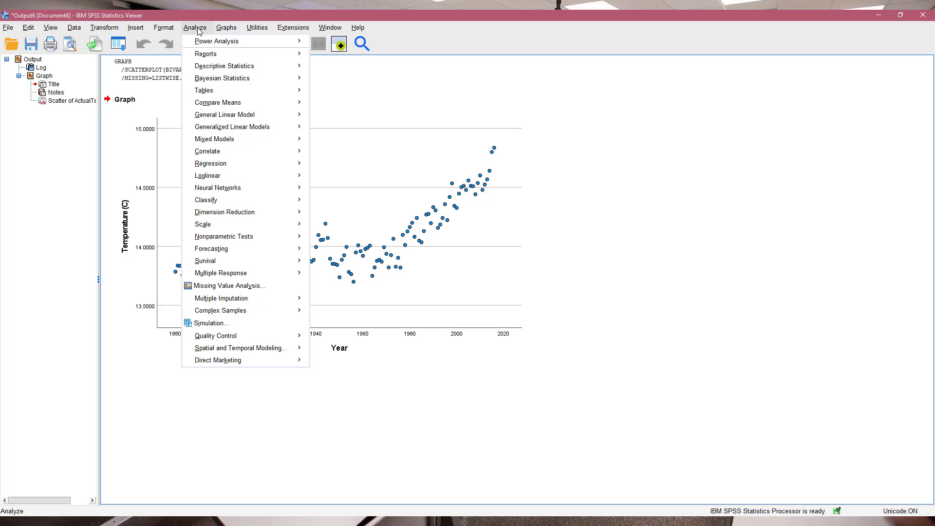
mouse_move(226, 27)
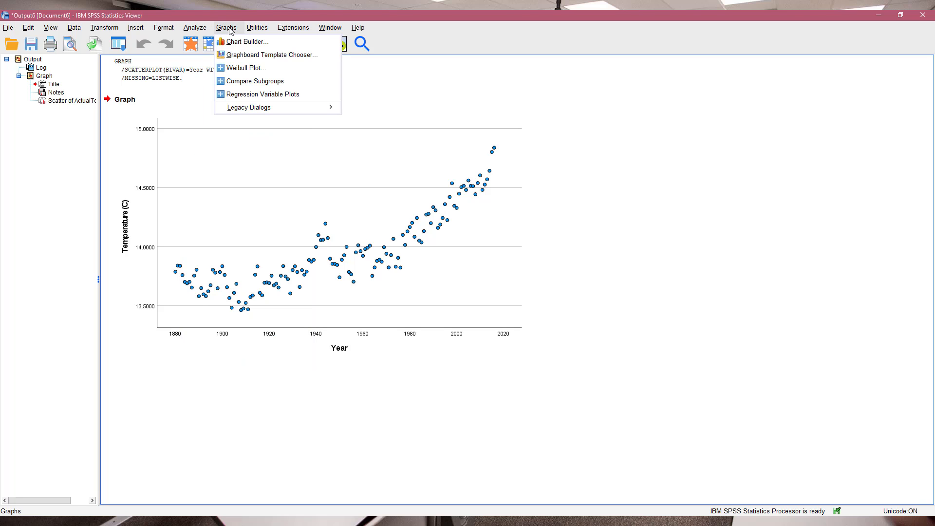
mouse_move(238, 108)
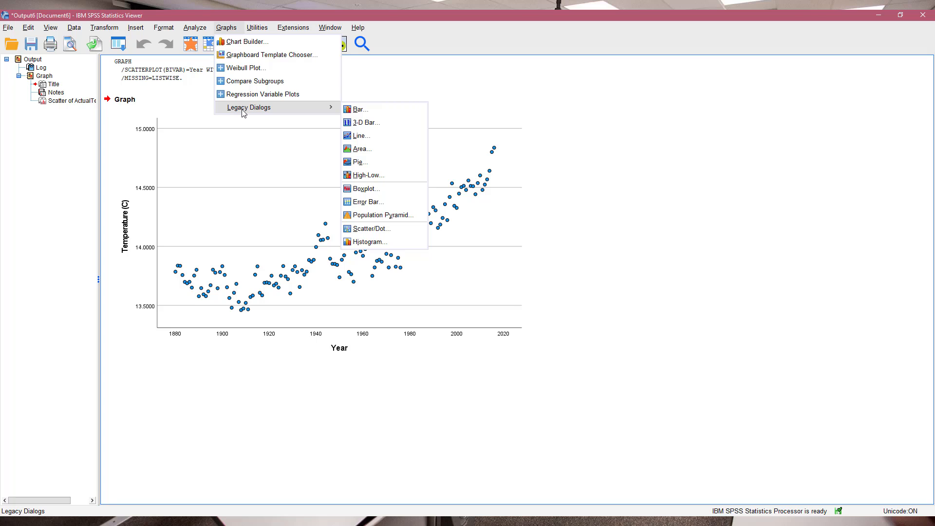
click(372, 230)
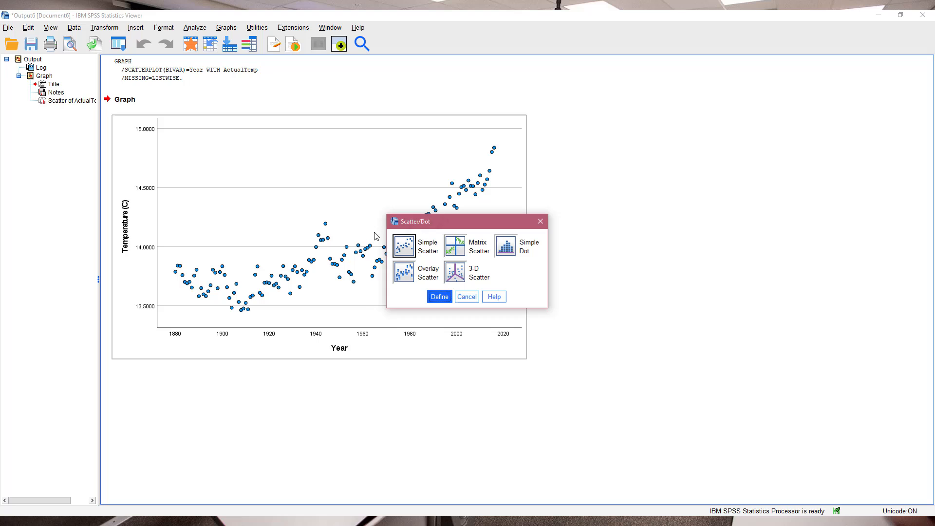
click(441, 297)
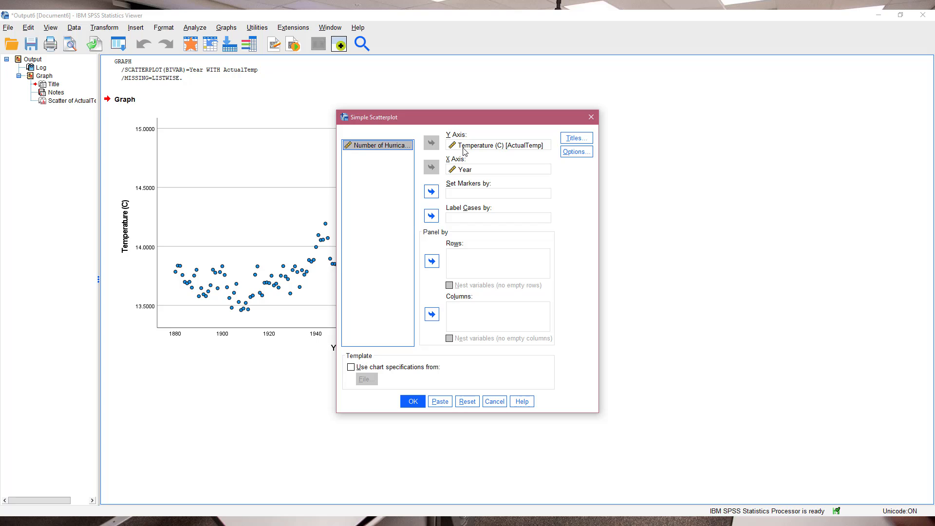
click(460, 170)
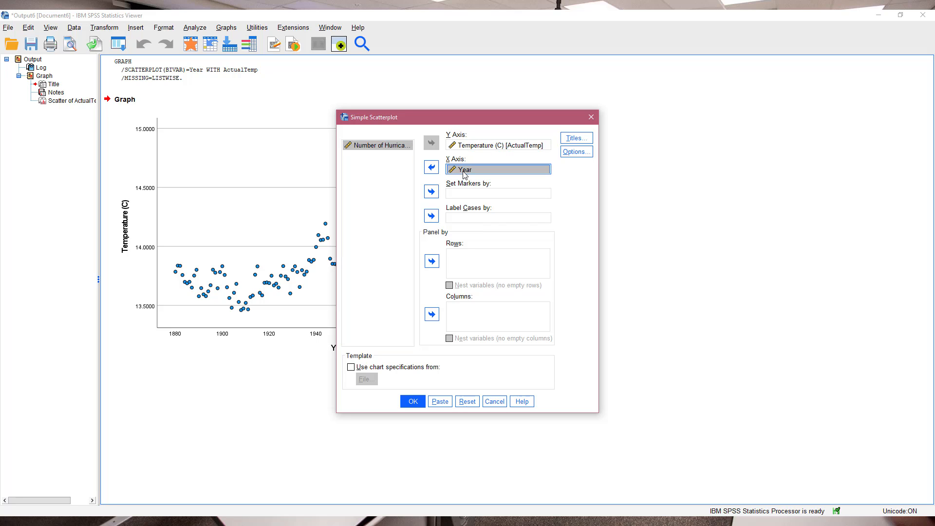
click(435, 171)
click(462, 146)
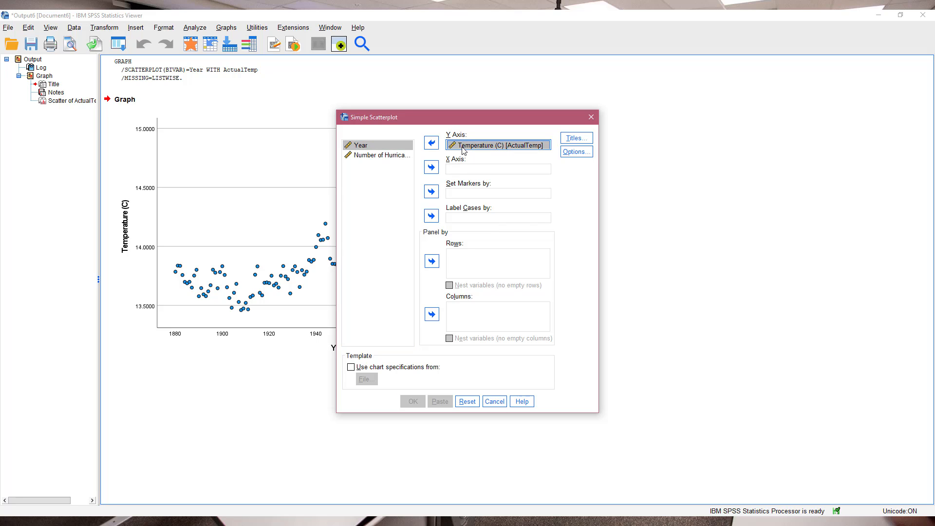
click(431, 143)
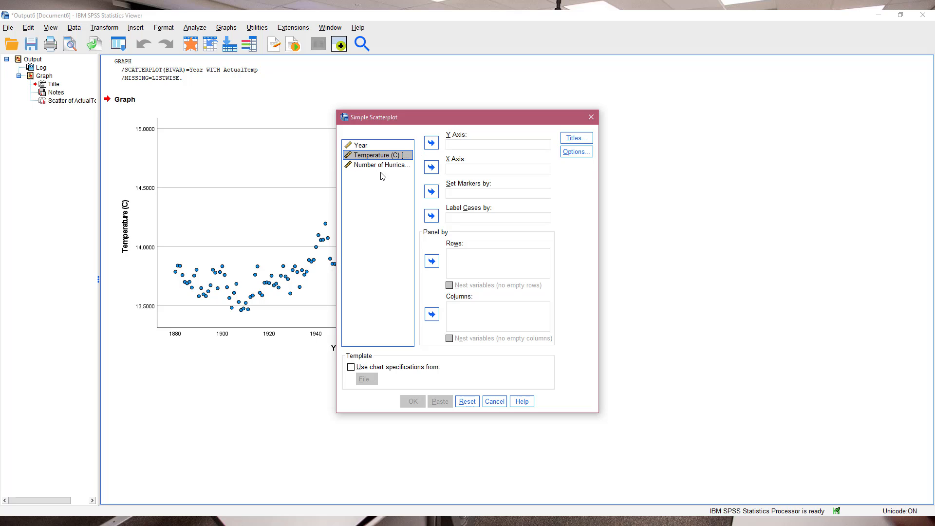
- Plot Number of Hurricanes on the Y axis against Temperature (C) on the X axis and generate the scatterplot
click(373, 167)
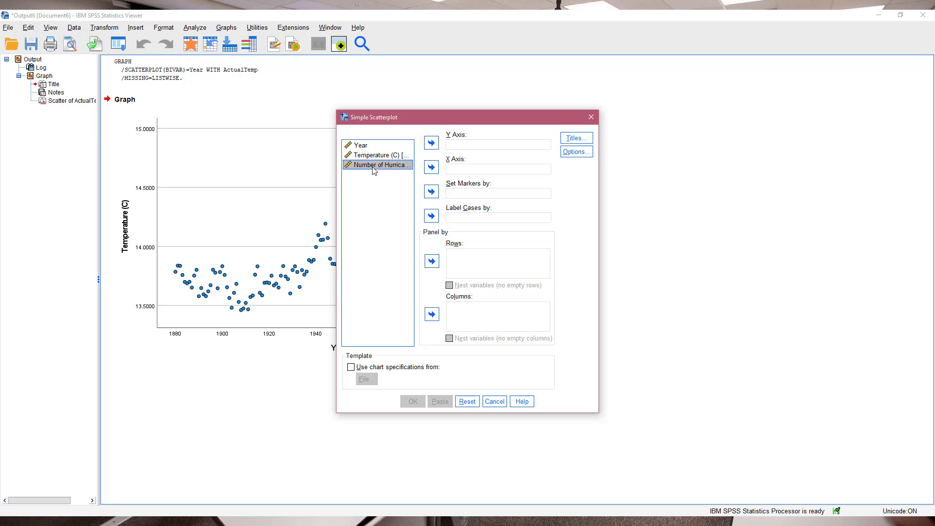
click(432, 144)
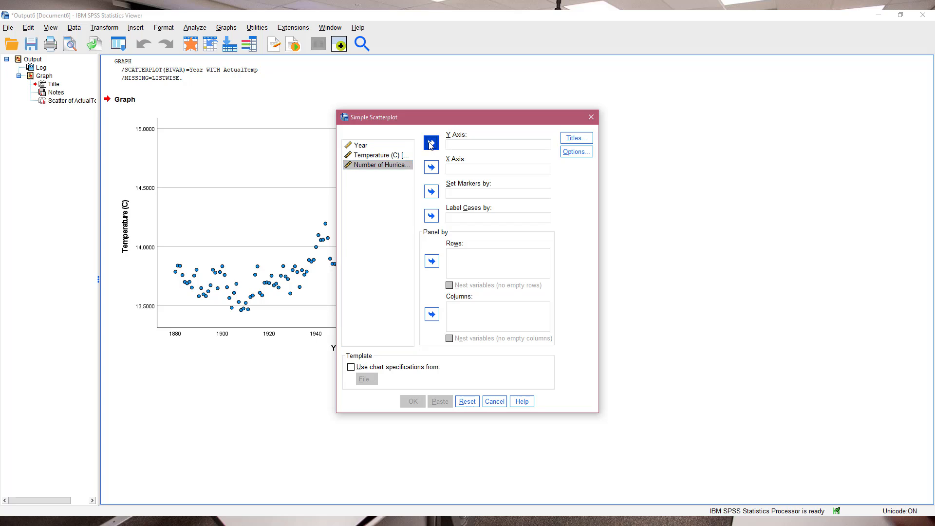
click(392, 162)
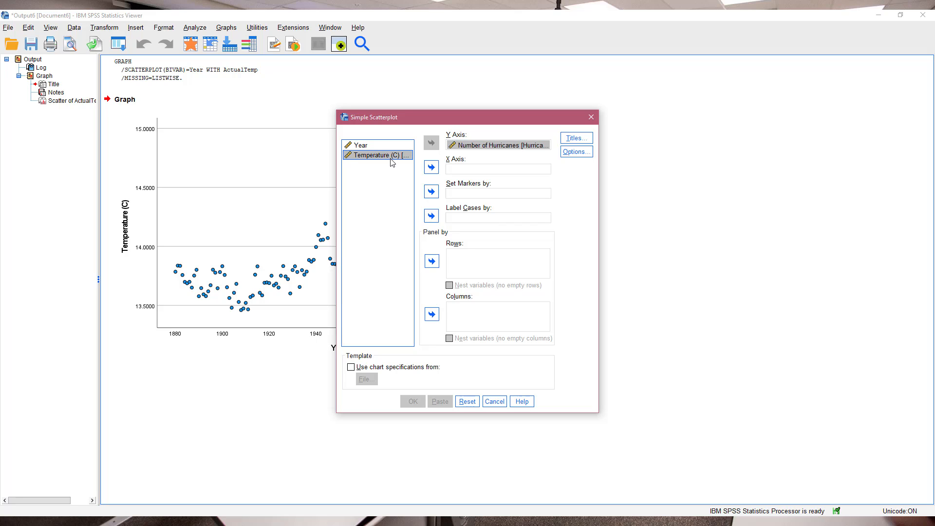
click(431, 168)
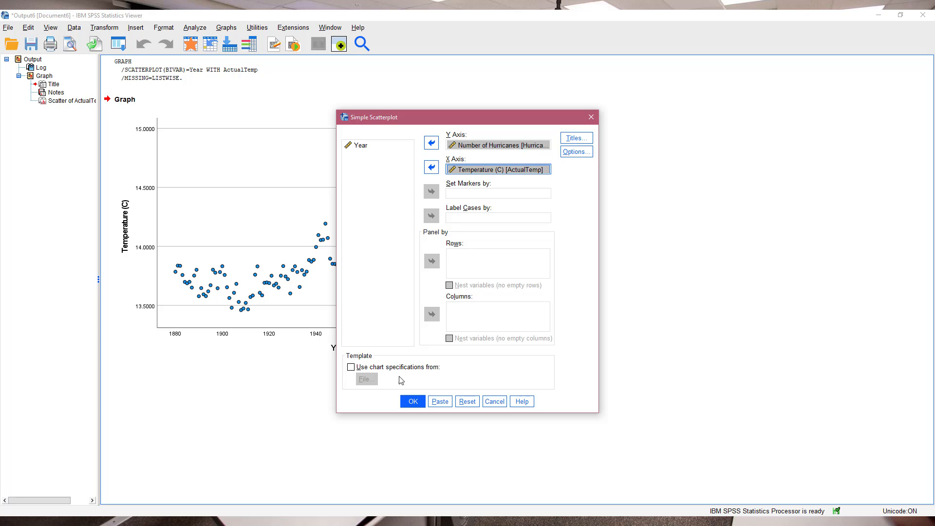
click(412, 402)
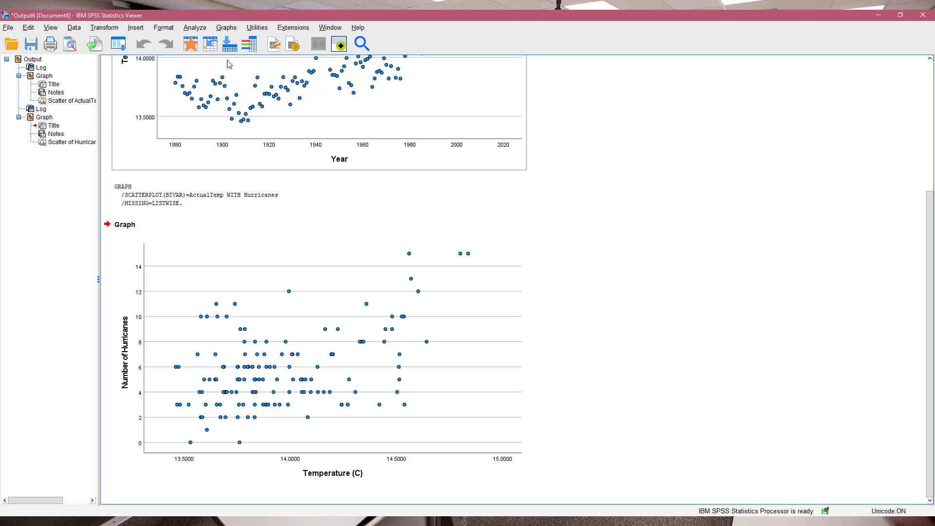
- Set up a bivariate correlation from reset settings with Temperature (C) and Number of Hurricanes as the variables
click(193, 29)
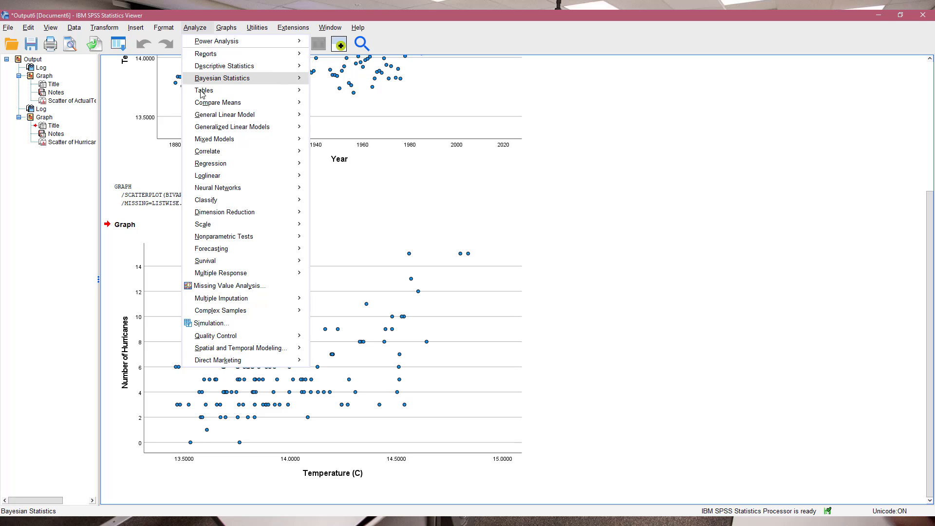
mouse_move(220, 155)
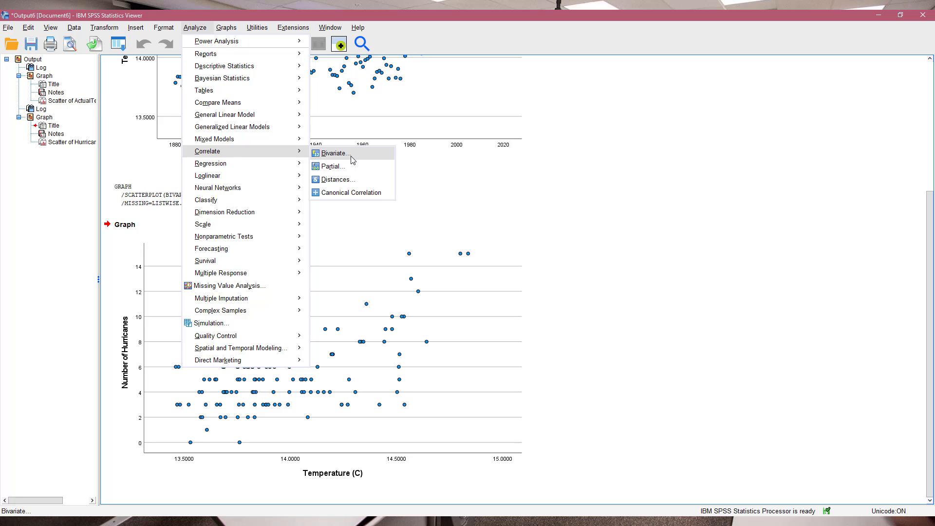
click(334, 153)
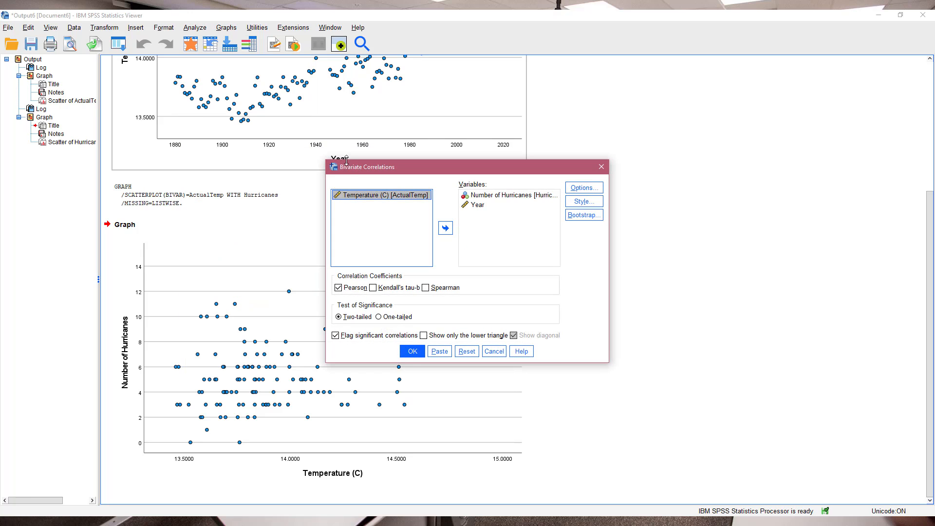
click(466, 351)
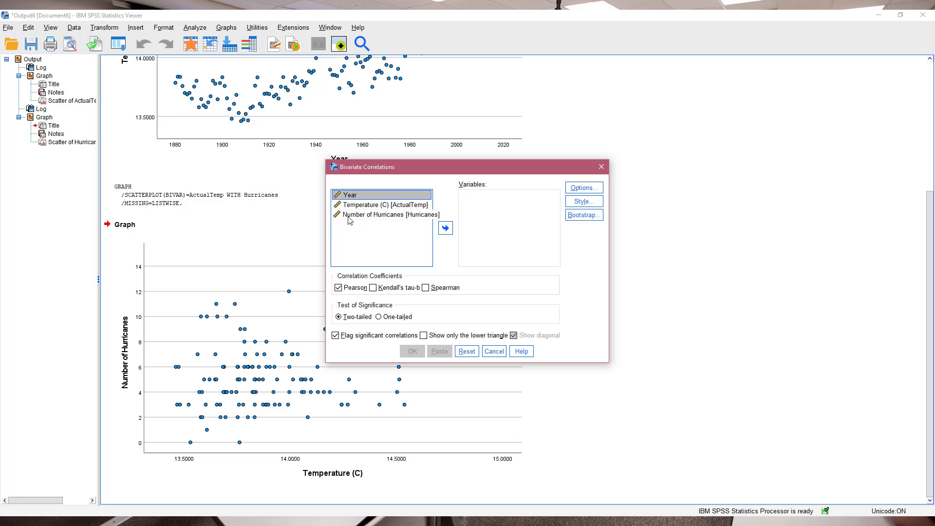
click(361, 206)
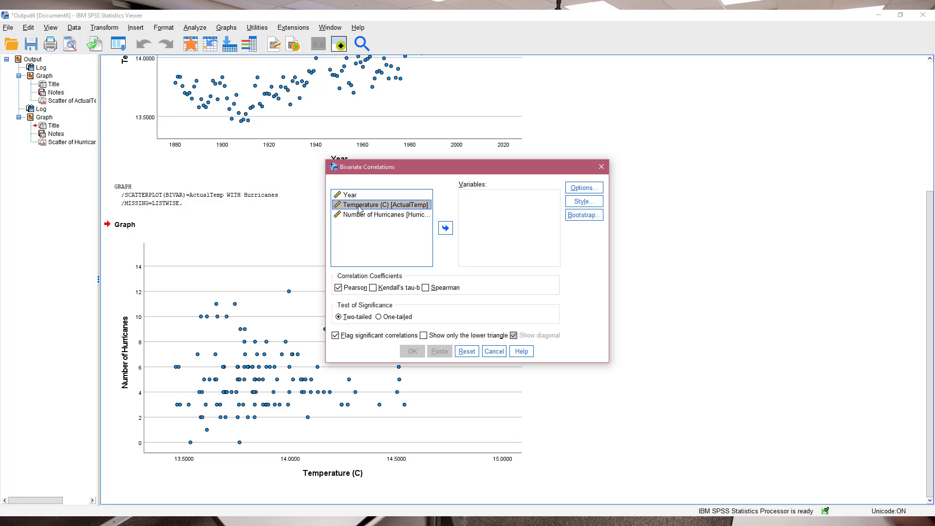
shift+click(369, 217)
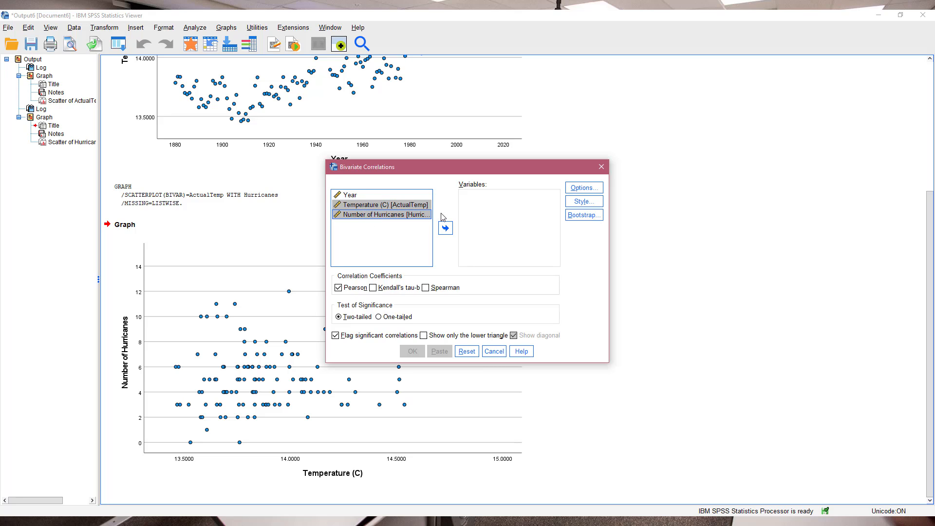
click(446, 228)
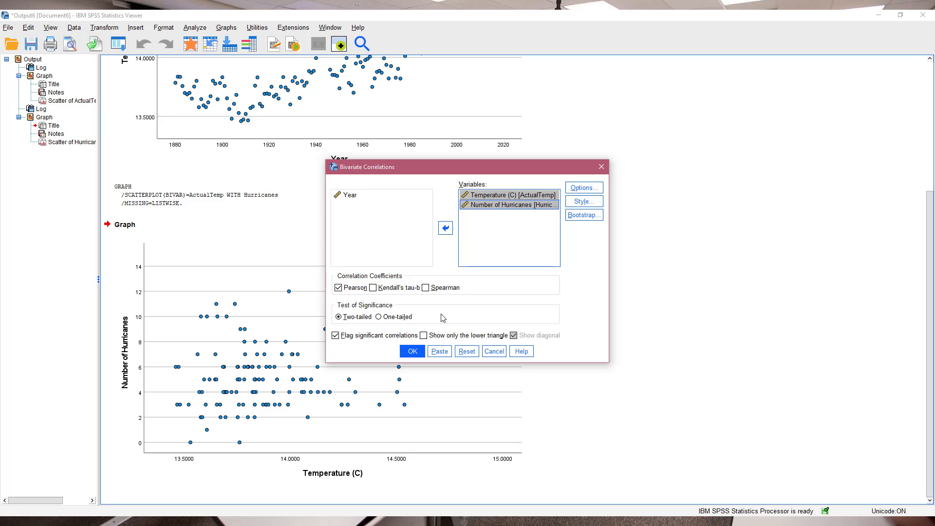
- Check the correlation options, keep pairwise exclusion of missing cases, and run the two-tailed Pearson correlation
drag(502, 168, 721, 98)
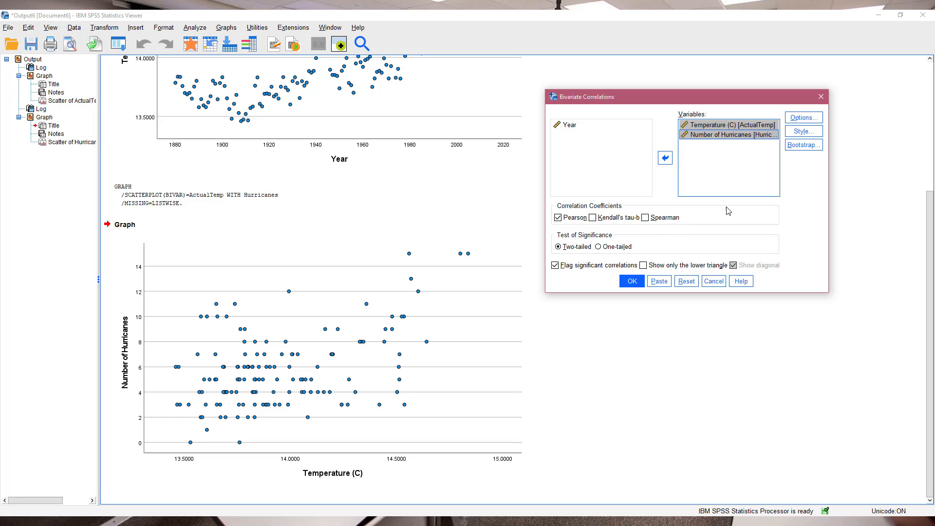
click(801, 119)
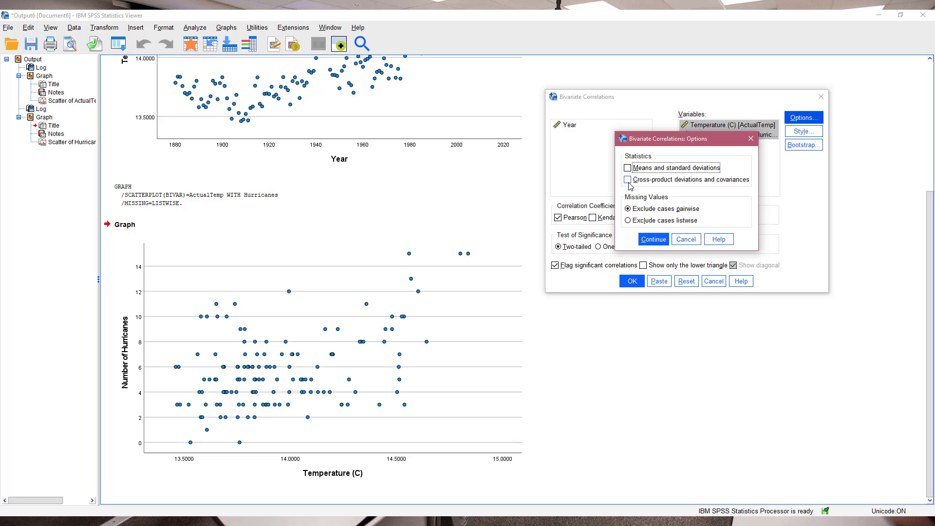
click(653, 240)
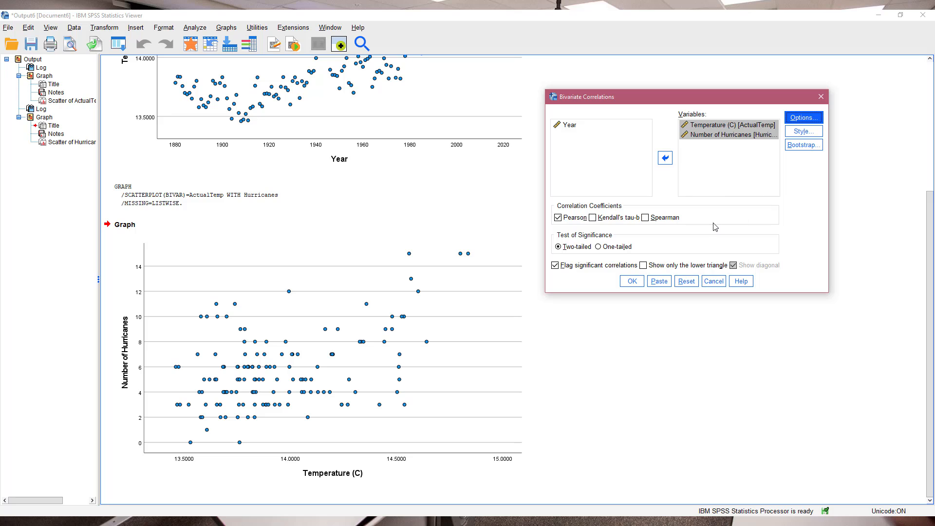
click(629, 283)
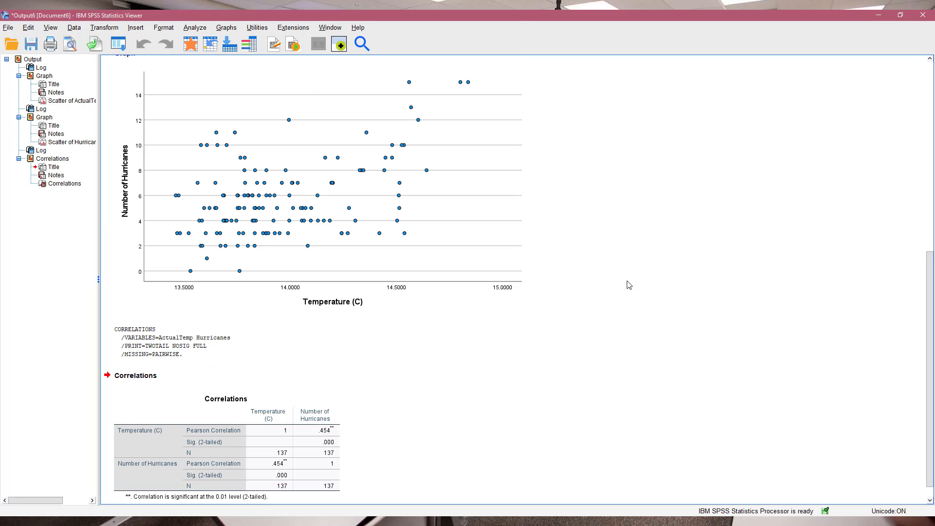
- Examine the Pearson correlation, significance and sample size in the Correlations output table
scroll(343, 374, down, 1)
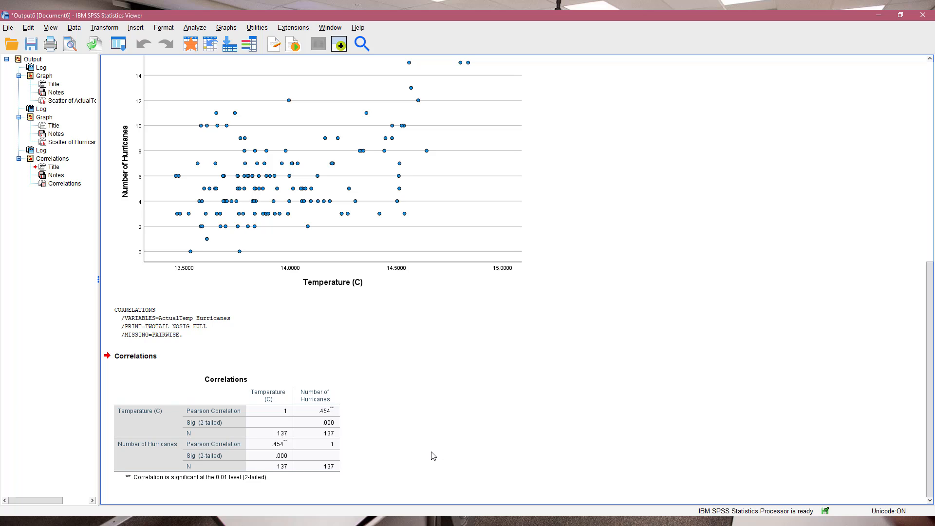
click(244, 425)
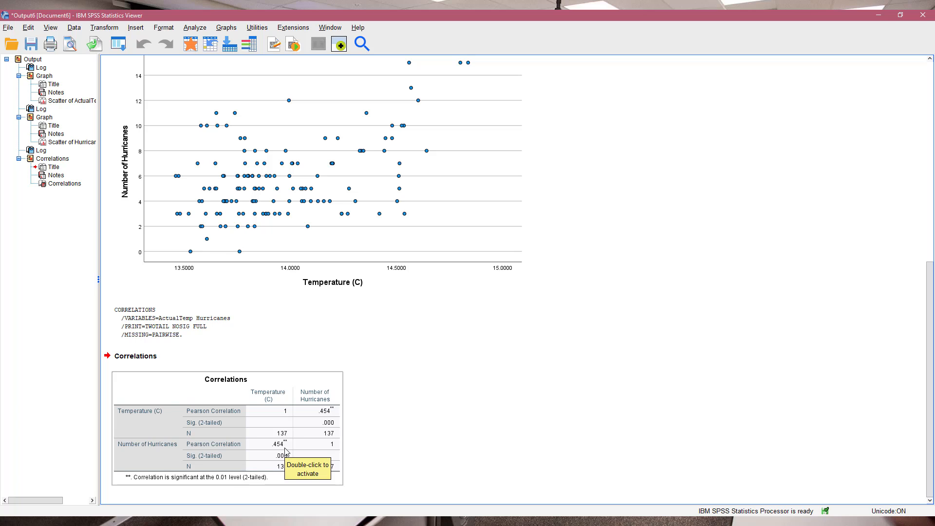
click(422, 452)
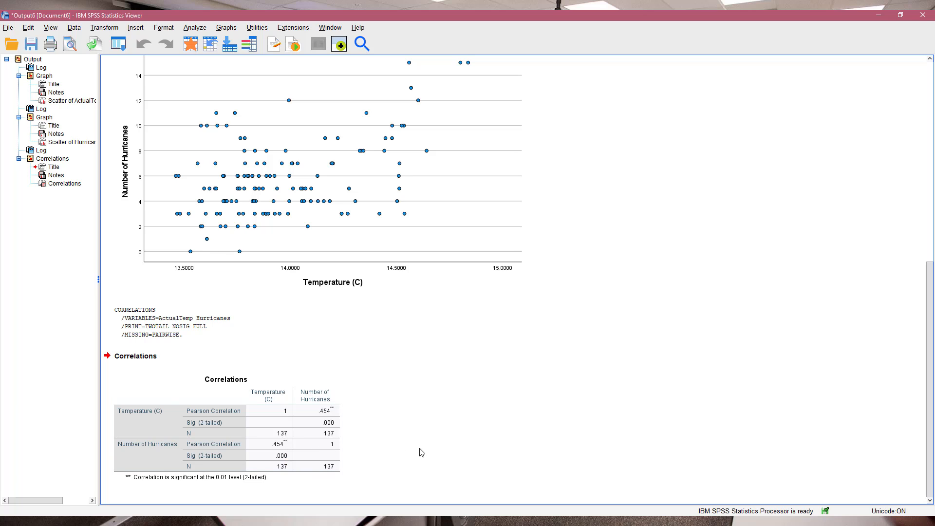